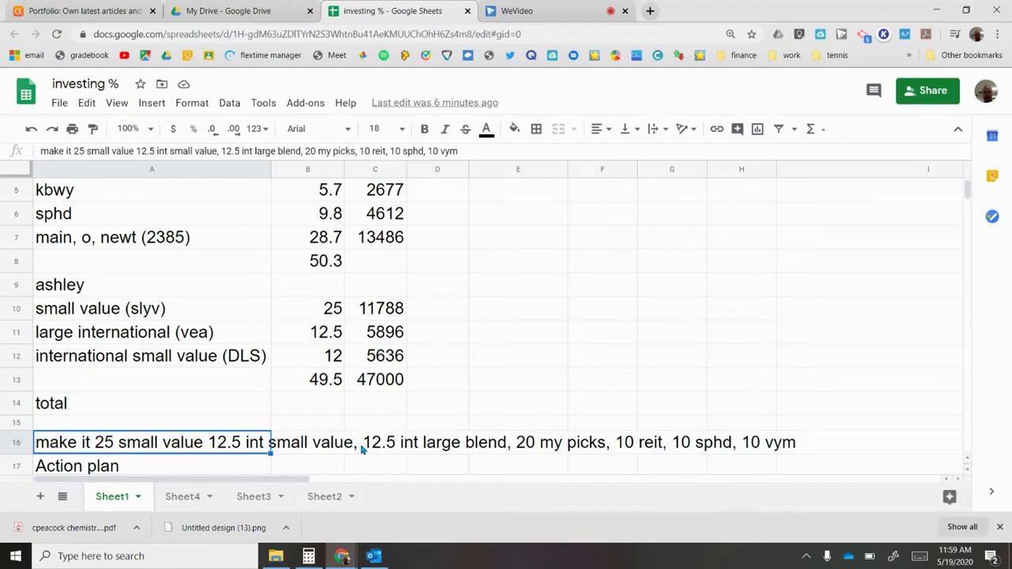
- Read across the target allocation line in row 16, from small value through to vym
key(Right)
key(Right)
key(Right)
key(Right)
key(Right)
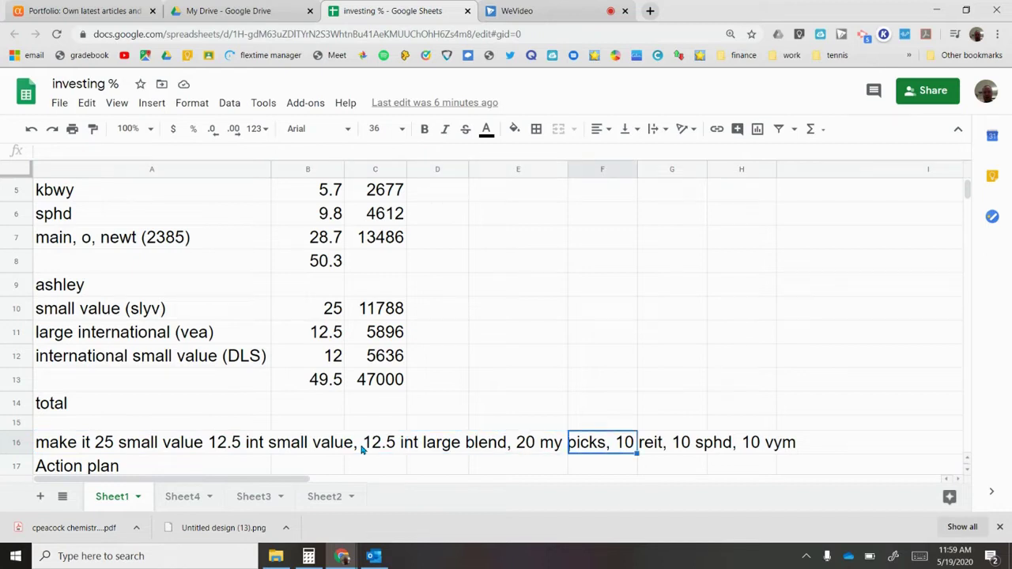
key(Left)
key(Right)
key(Right)
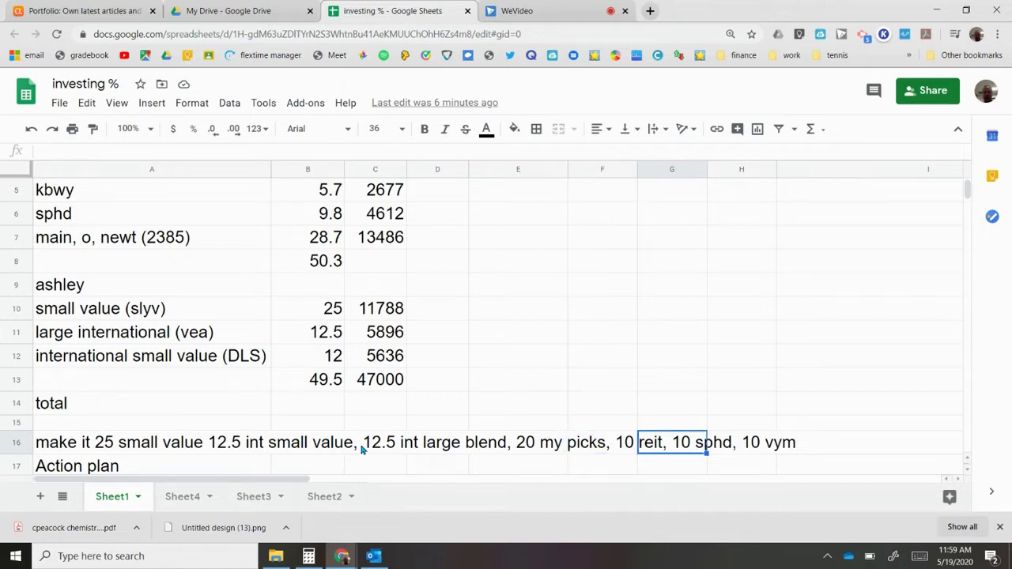
key(Right)
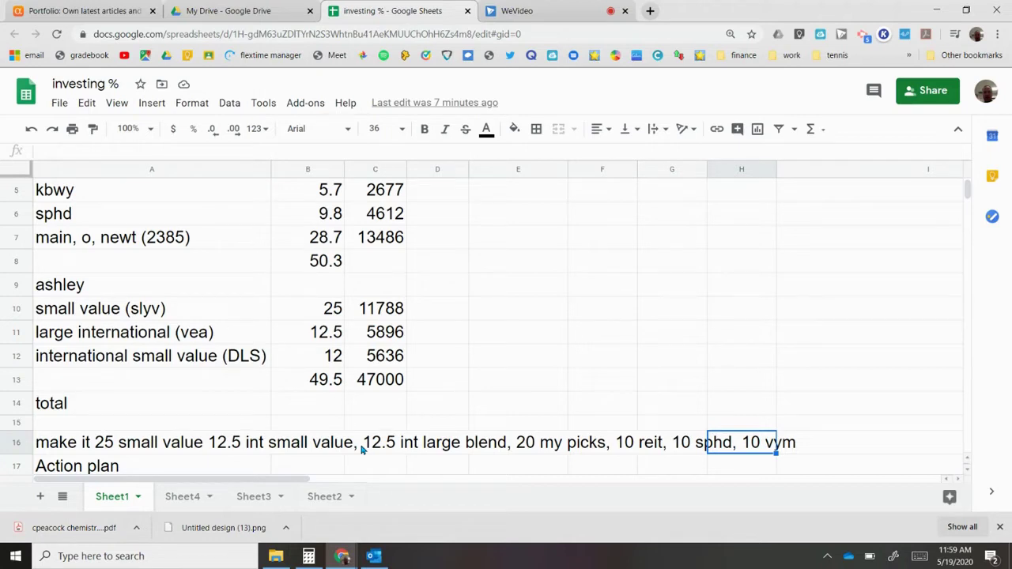
- Return to the start of the holdings table and examine the vym row's percentage and dollar amount
key(Left)
key(Up)
key(Left)
key(Up)
key(Left)
key(Up)
key(Left)
key(Up)
key(Left)
key(Up)
key(Left)
key(Up)
key(Left)
key(Up)
key(Up)
key(Up)
key(Up)
key(Up)
key(Up)
key(Up)
key(Up)
key(Up)
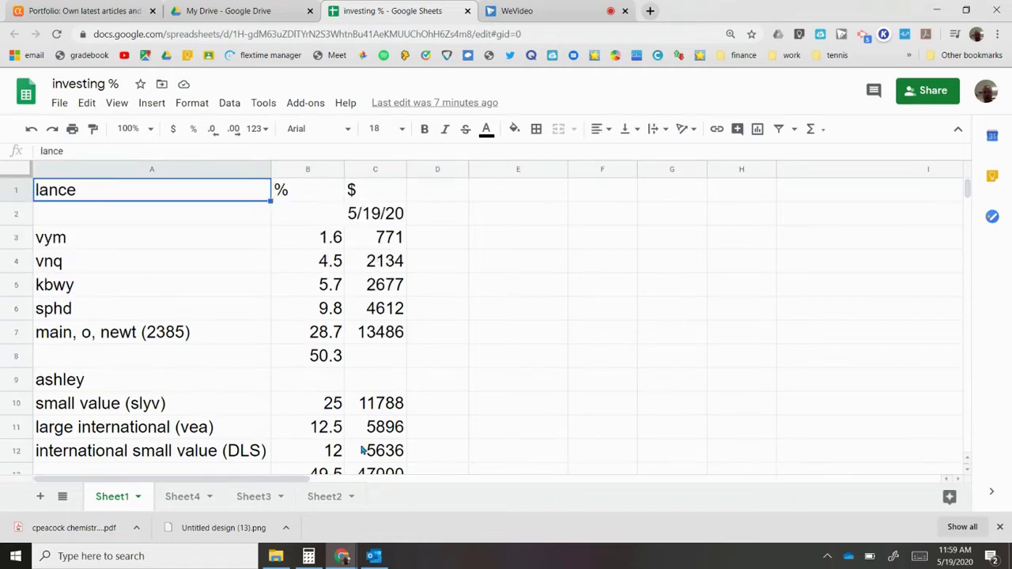
key(Down)
key(Down)
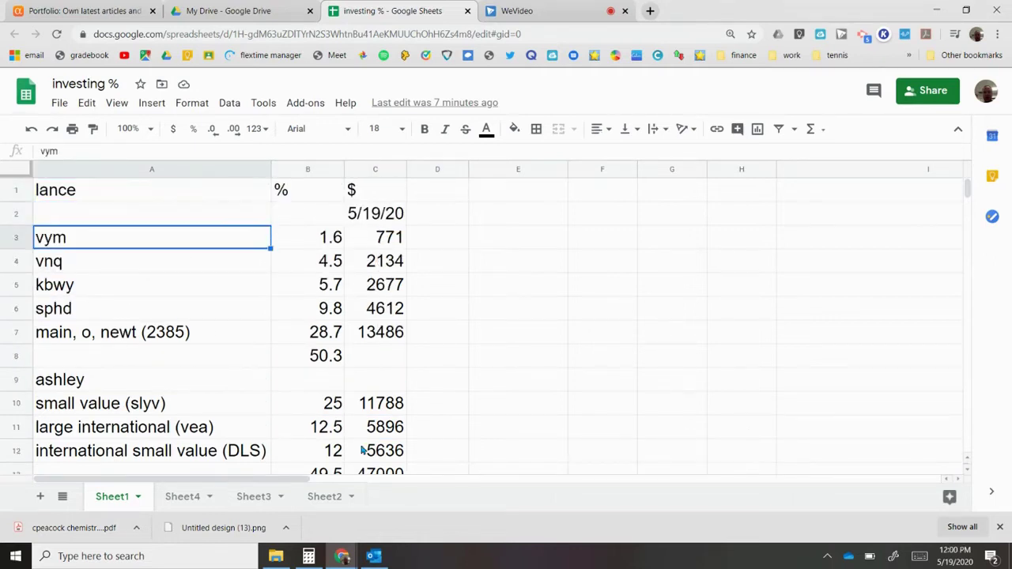
key(Right)
key(Right)
key(Right)
key(Left)
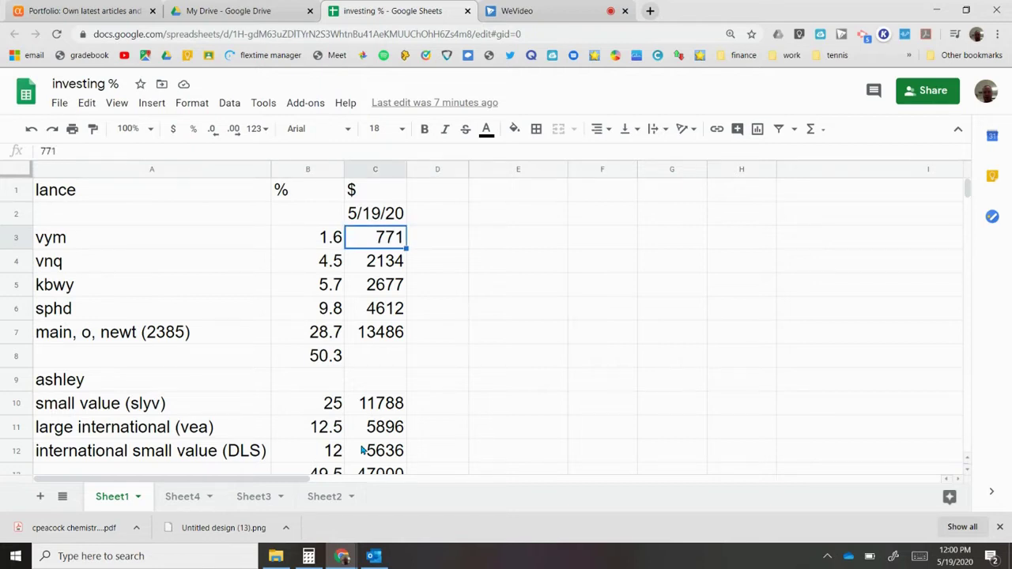
- Compare the percentages and dollar amounts of the vnq and kbwy holdings in rows 4 and 5
key(Down)
key(Left)
key(Left)
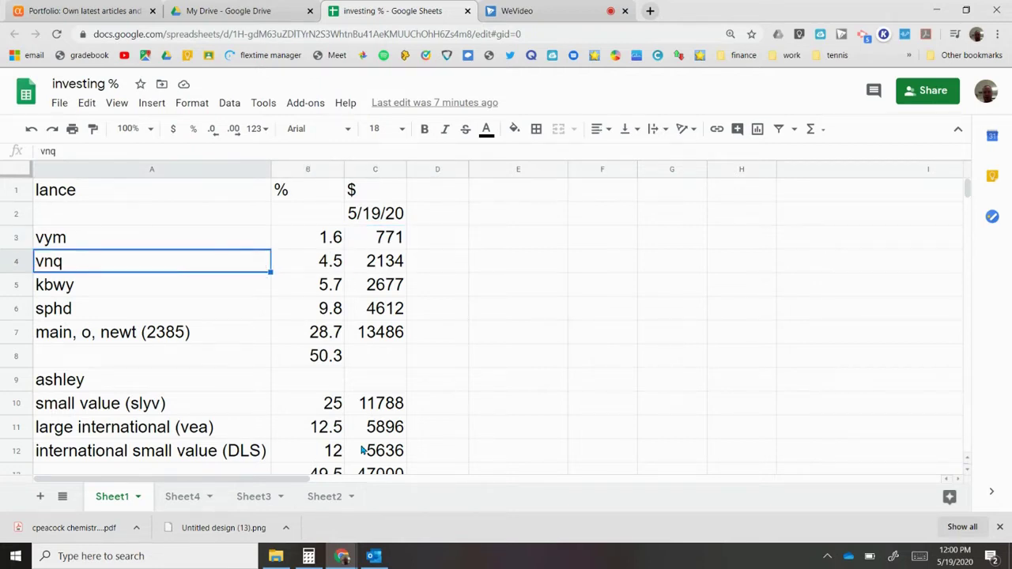
key(Down)
key(Up)
key(Right)
key(Down)
key(Left)
key(Up)
key(Right)
key(Right)
key(Left)
key(Left)
key(Right)
key(Right)
key(Left)
key(Left)
key(Down)
key(Right)
key(Right)
key(Left)
key(Left)
key(Right)
key(Right)
key(Up)
key(Left)
key(Down)
key(Up)
key(Down)
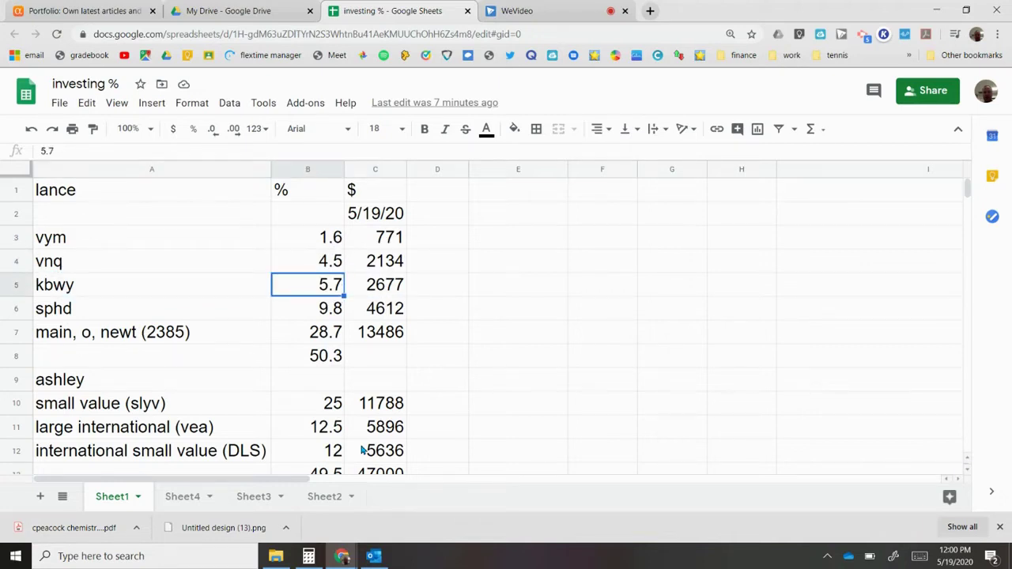
- Examine the portfolio shares of sphd and the main, o, newt picks in rows 6 and 7
key(Down)
key(Right)
key(Left)
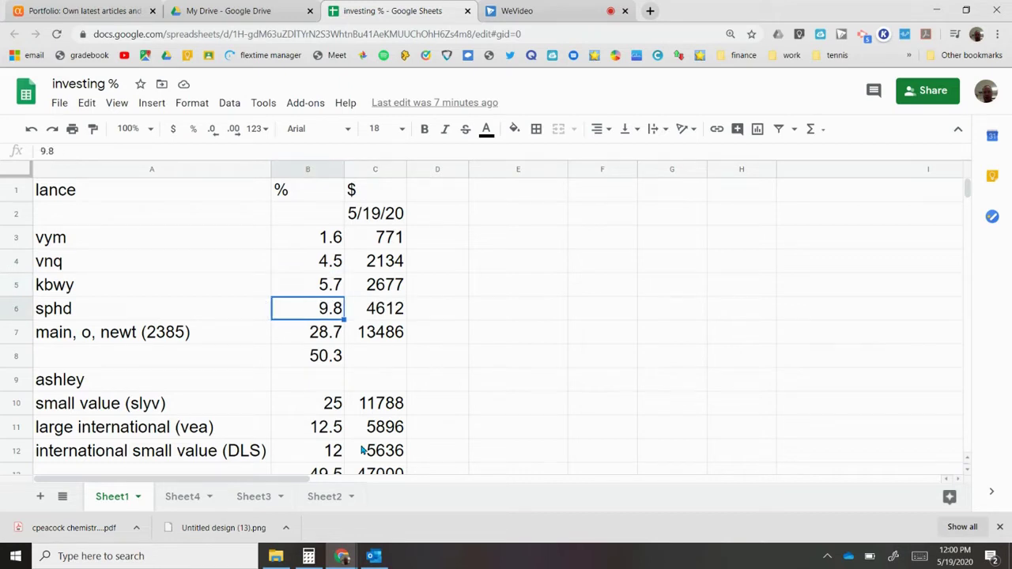
key(Left)
key(Down)
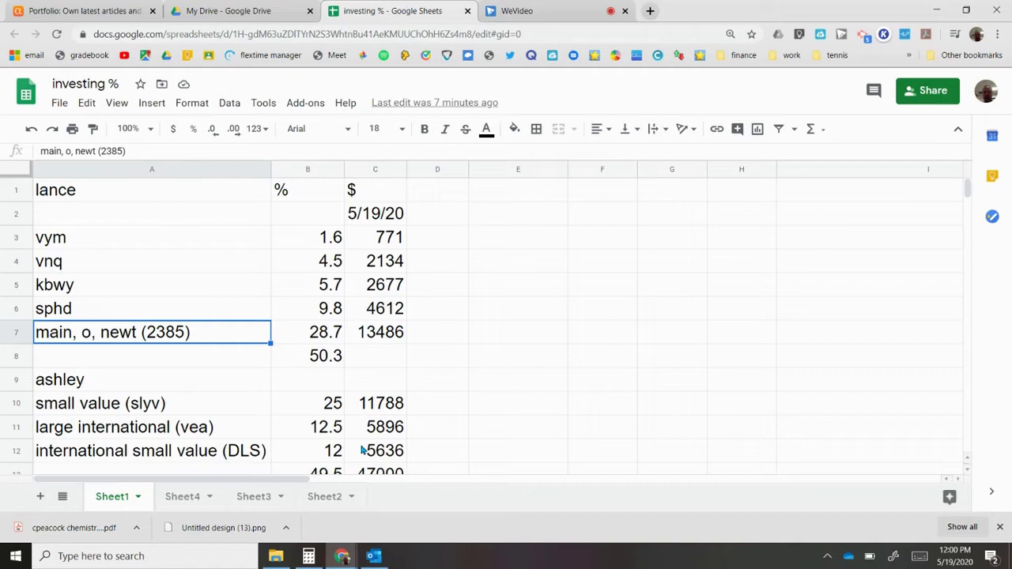
key(Right)
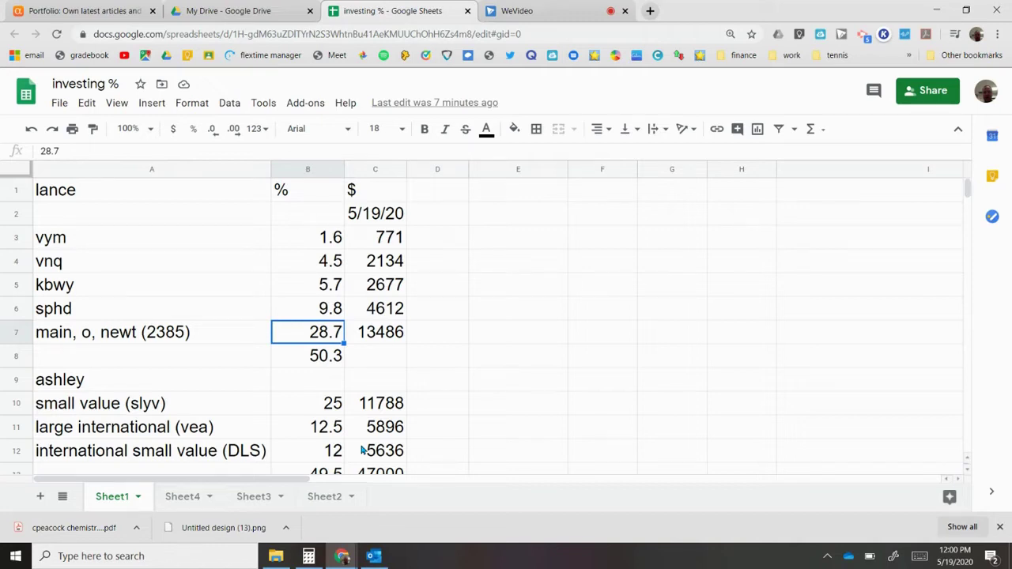
key(Left)
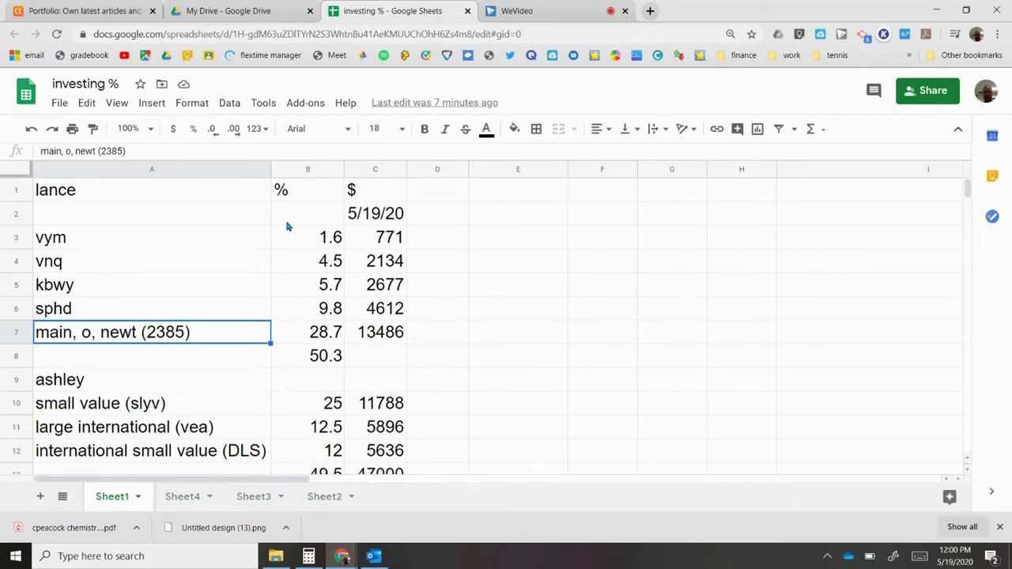
- Review the second group of holdings: small value (slyv), large international (vea) and international small value (DLS)
key(Down)
key(Down)
key(Down)
key(Down)
key(Down)
key(Down)
key(Down)
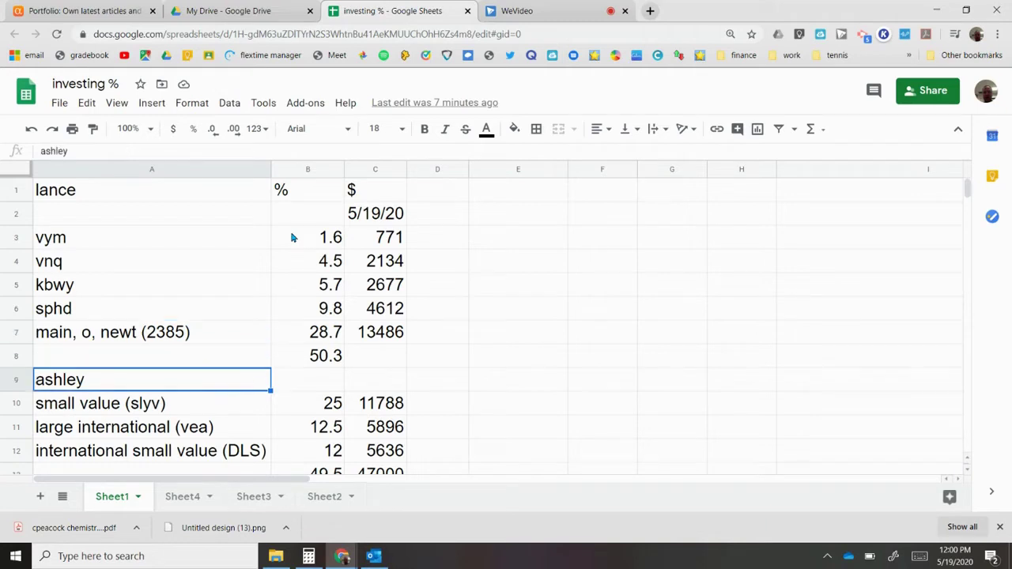
key(Up)
key(Up)
key(Up)
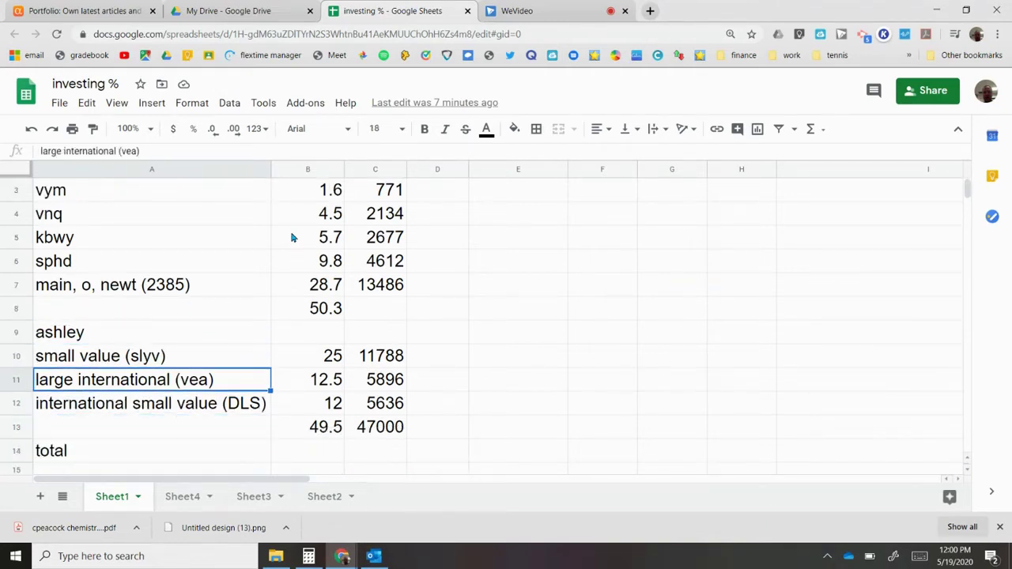
key(Right)
key(Left)
key(Down)
key(Right)
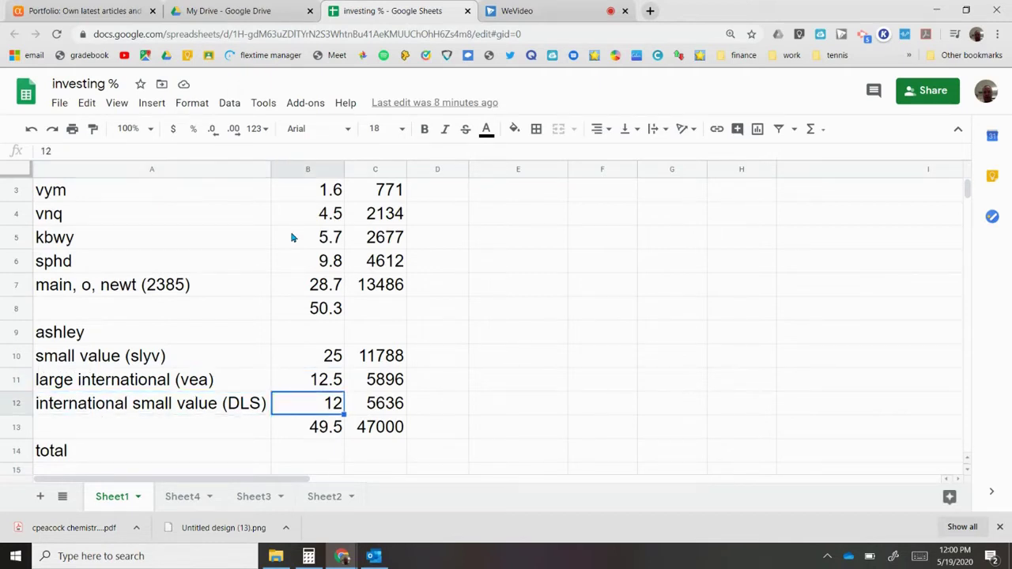
- Go through the four Action plan items in rows 18 to 21 one by one
key(Down)
key(Down)
key(Down)
key(Down)
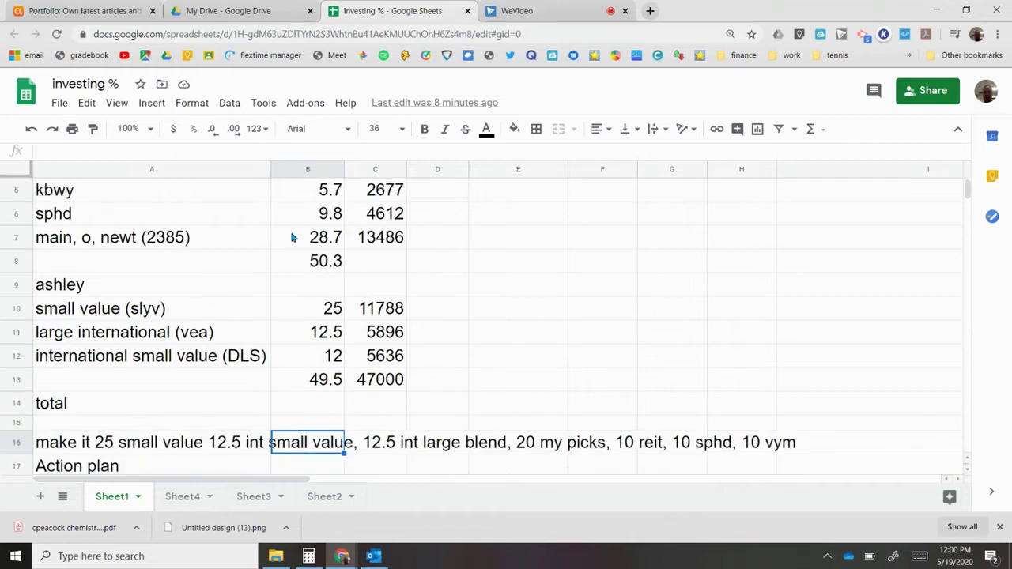
key(Down)
key(Down)
key(Down)
key(Down)
key(Down)
key(Down)
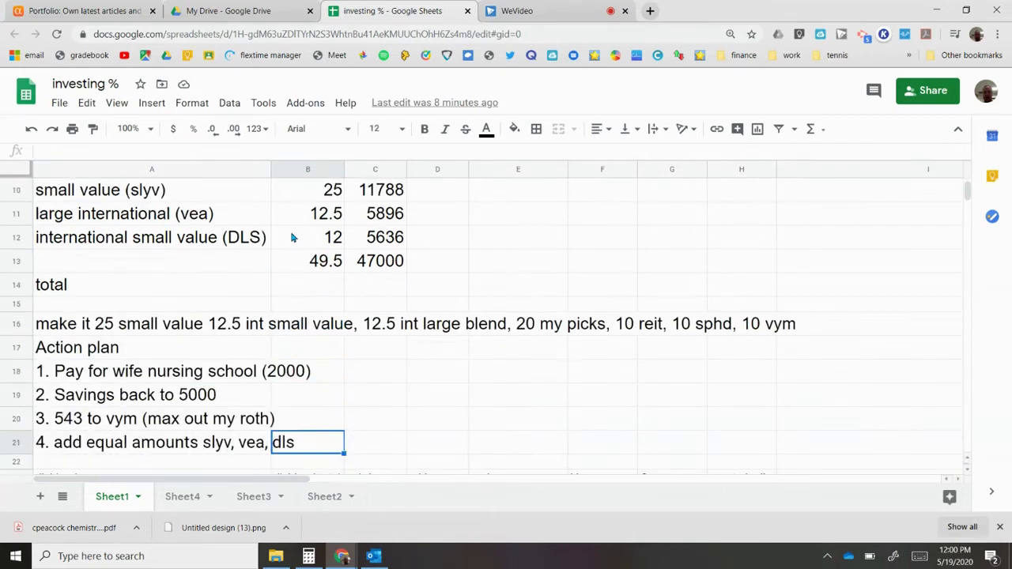
key(Left)
key(Up)
key(Up)
key(Up)
key(Up)
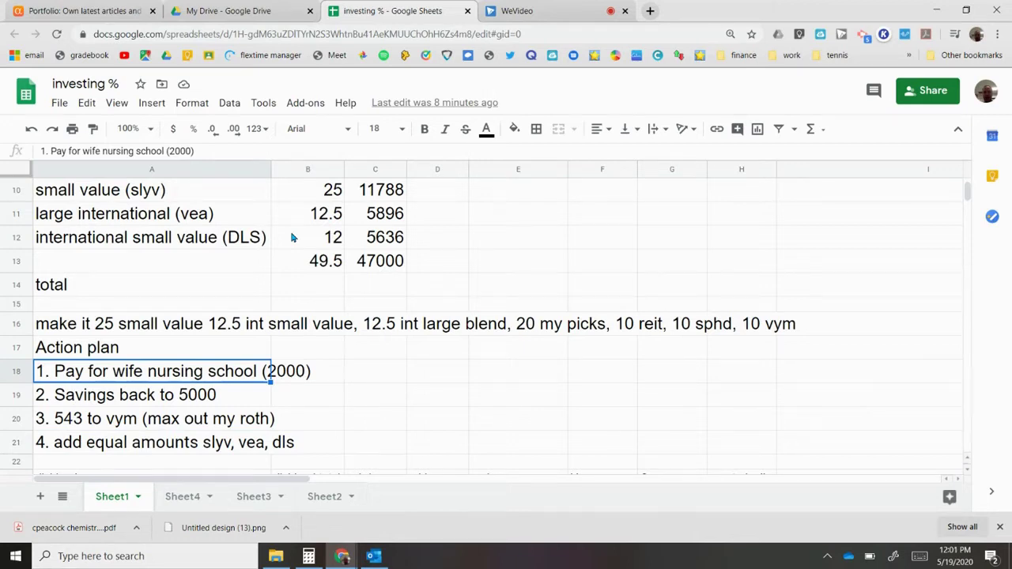
key(Down)
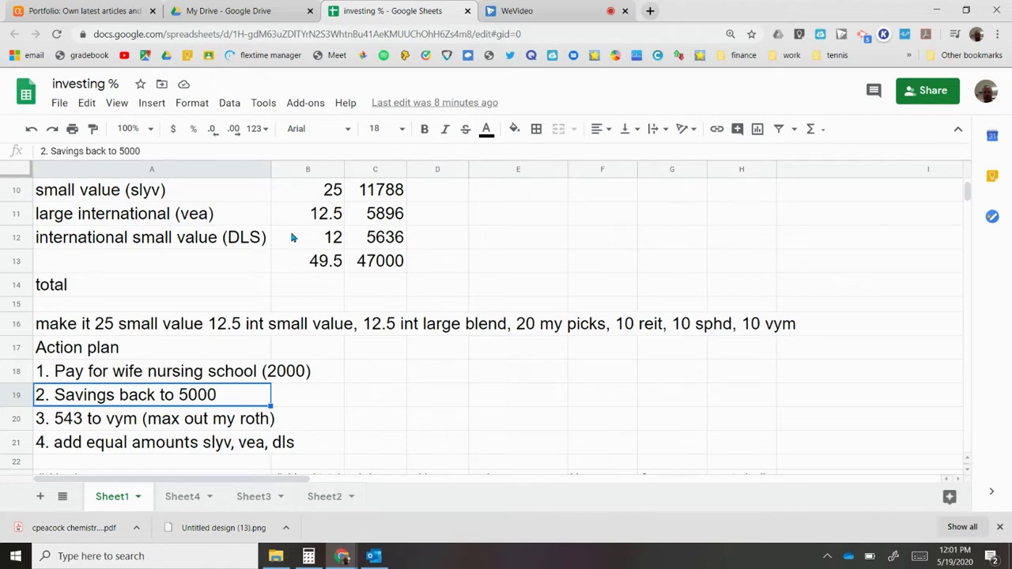
key(Down)
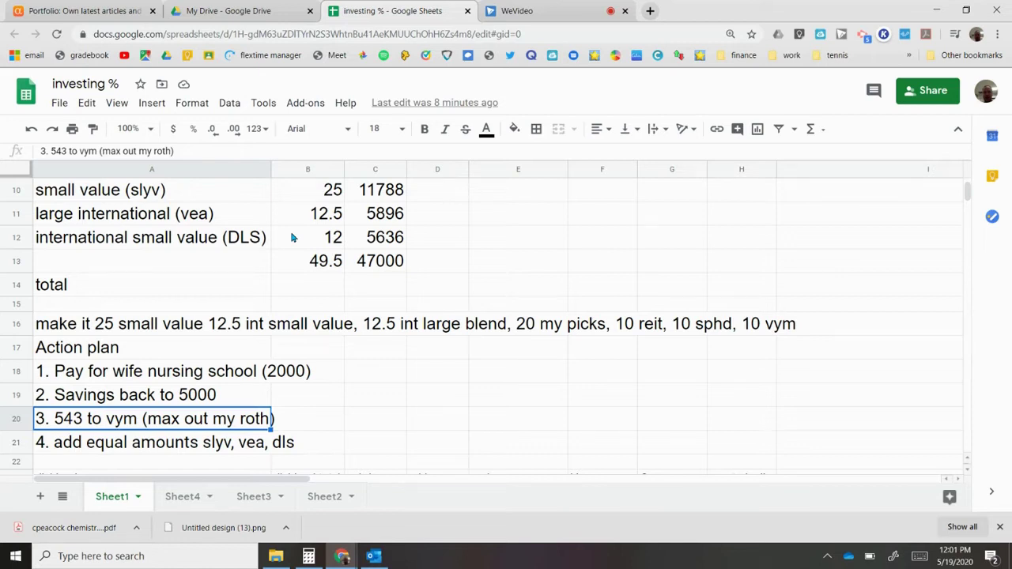
key(Down)
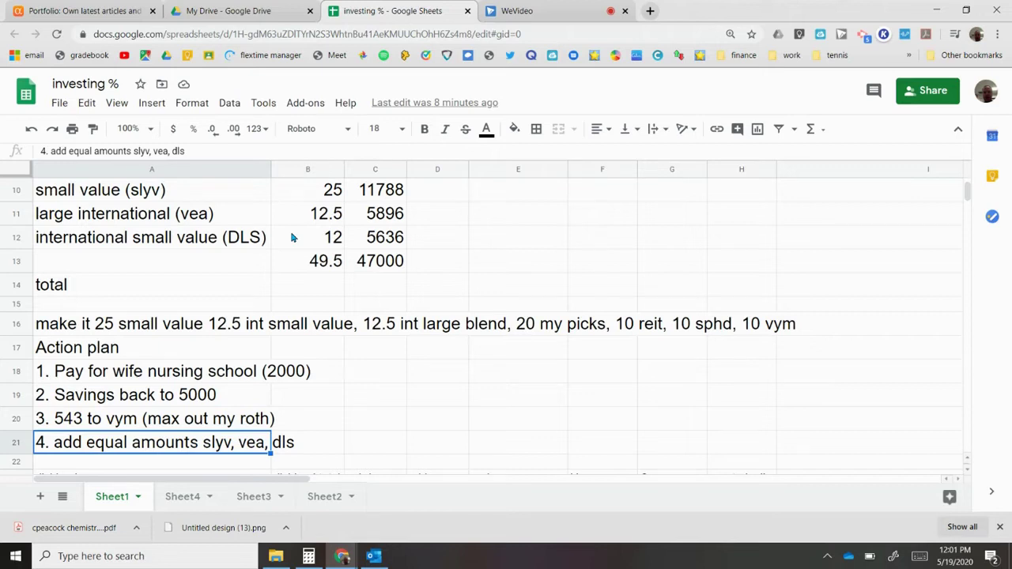
- Go back to the target allocation in row 16 and examine the my picks and international shares
key(Up)
key(Up)
key(Up)
key(Up)
key(Up)
key(Right)
key(Right)
key(Right)
key(Right)
key(Right)
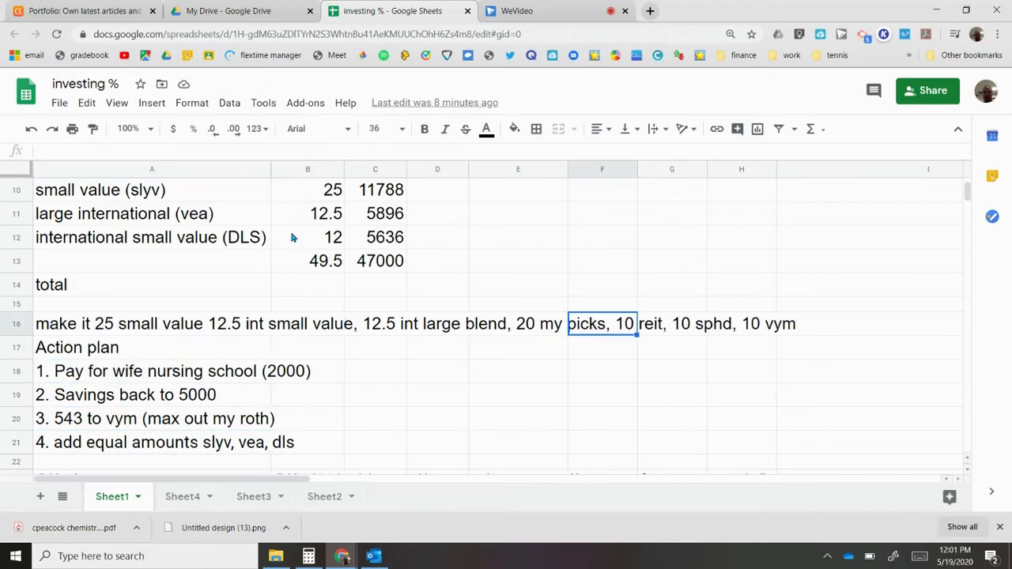
click(533, 333)
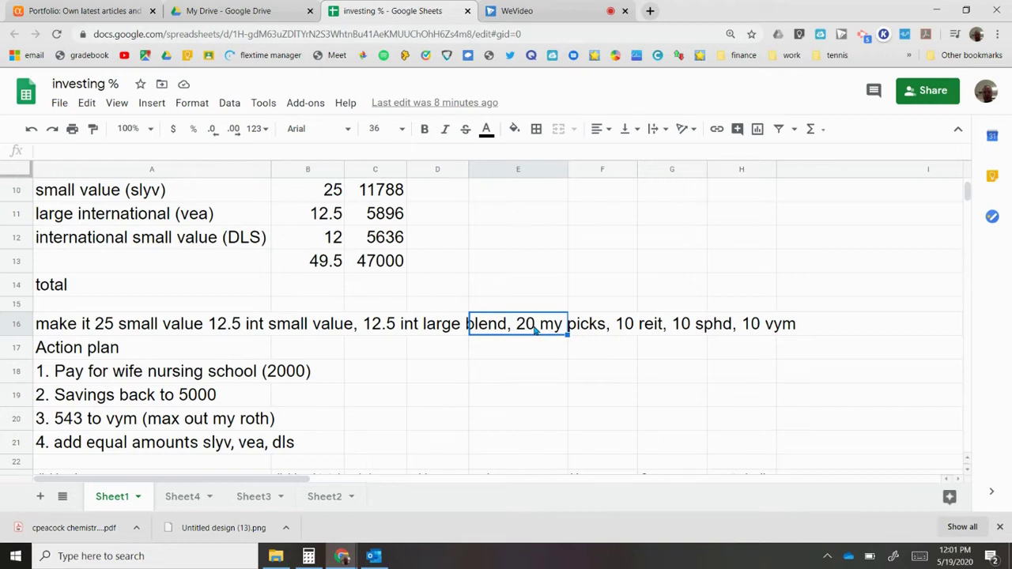
key(Left)
key(Left)
key(Left)
key(Left)
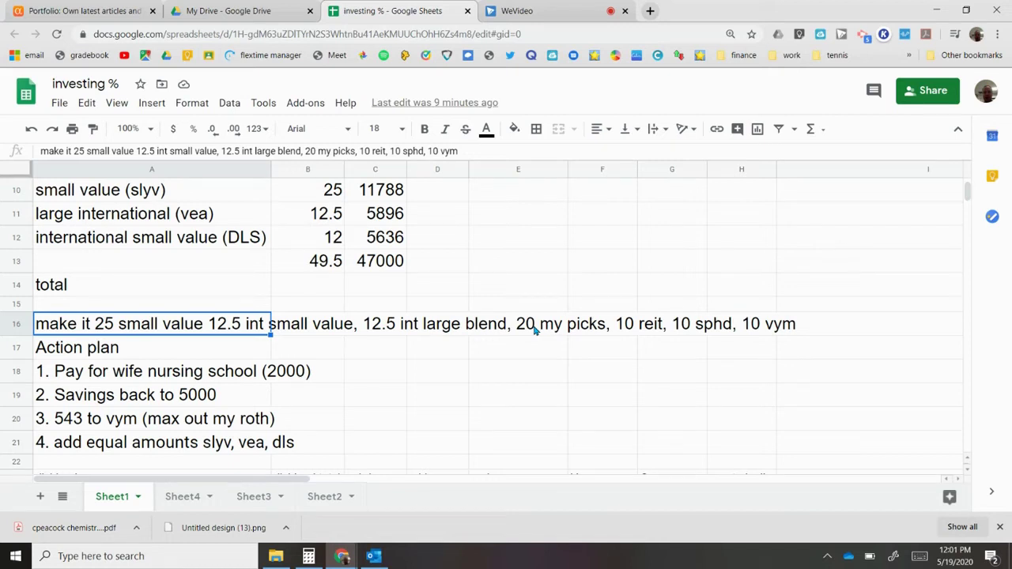
key(Right)
key(Right)
key(Right)
key(Right)
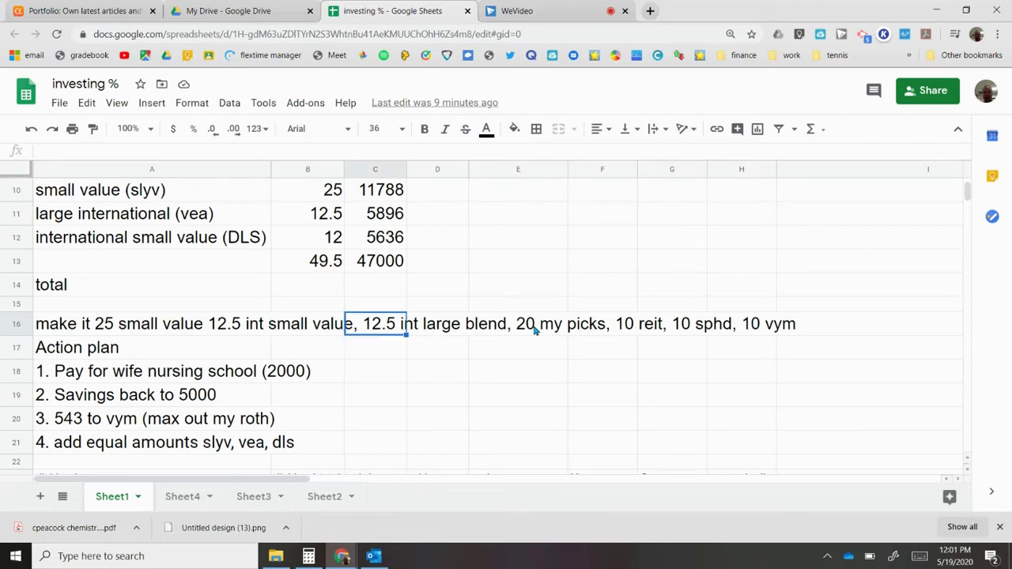
- Return to the first holdings group and examine the kbwy row and the main, o, newt row
key(Left)
key(Left)
key(Up)
key(Up)
key(Up)
key(Left)
key(Left)
key(Up)
key(Up)
key(Up)
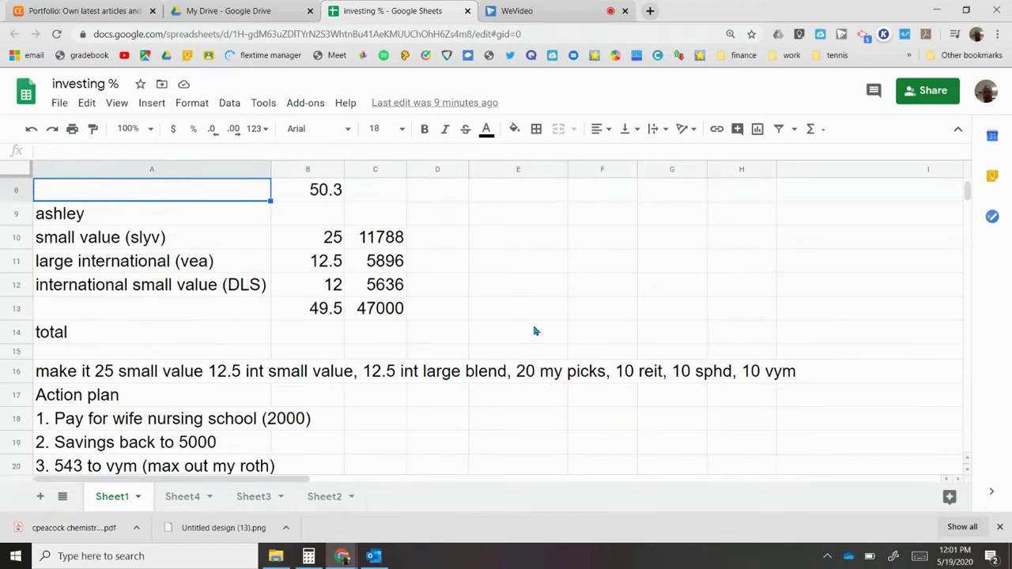
key(Up)
key(Up)
key(Up)
key(Up)
key(Up)
key(Down)
key(Down)
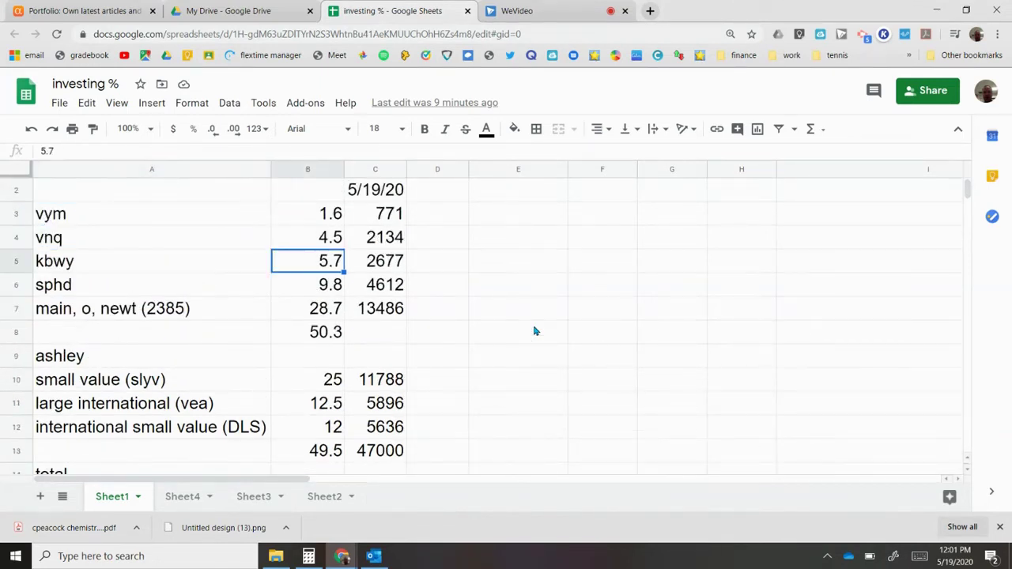
key(Right)
key(Right)
key(Left)
key(Left)
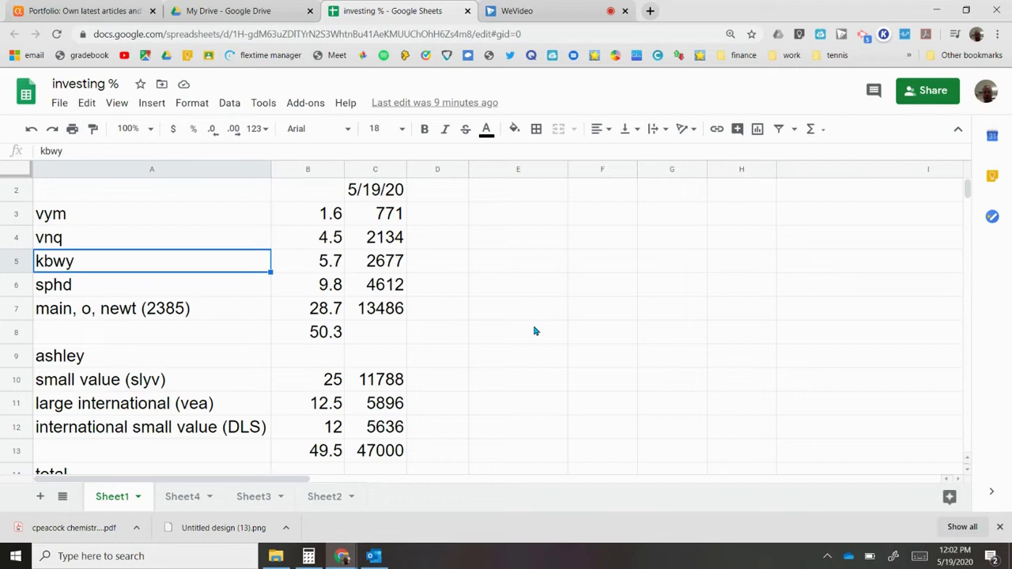
key(Down)
key(Down)
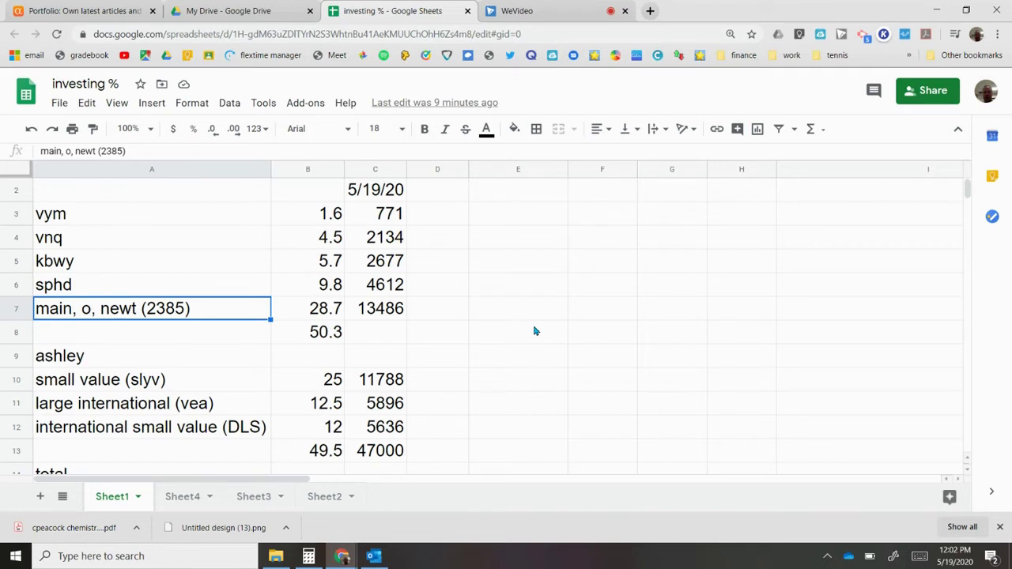
- Review the holdings again from vym through kbwy and sphd down to small value (slyv)
key(Up)
key(Up)
key(Up)
key(Up)
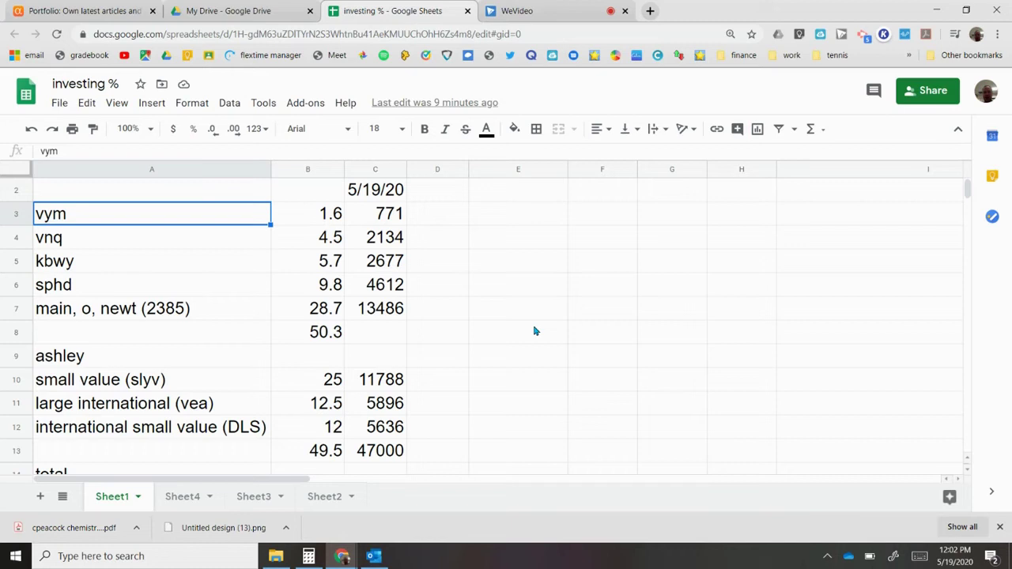
key(Down)
key(Down)
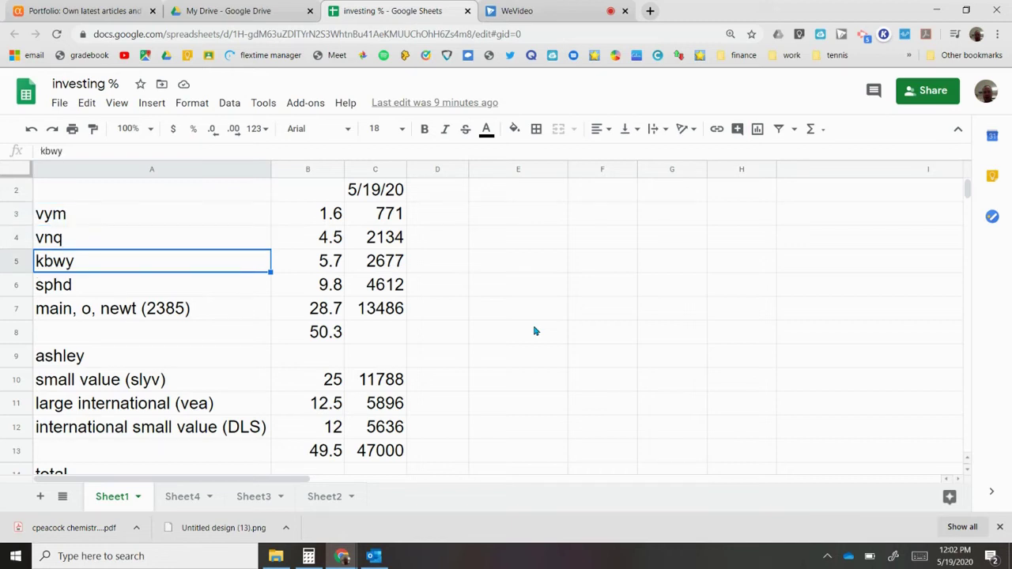
key(Right)
key(Left)
key(Down)
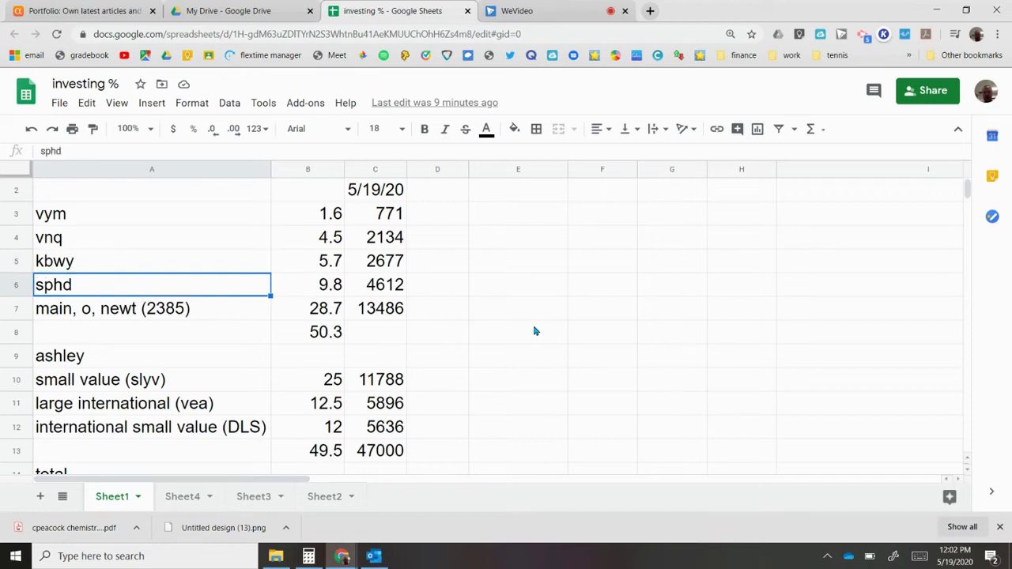
key(Down)
key(Down)
key(Down)
key(Down)
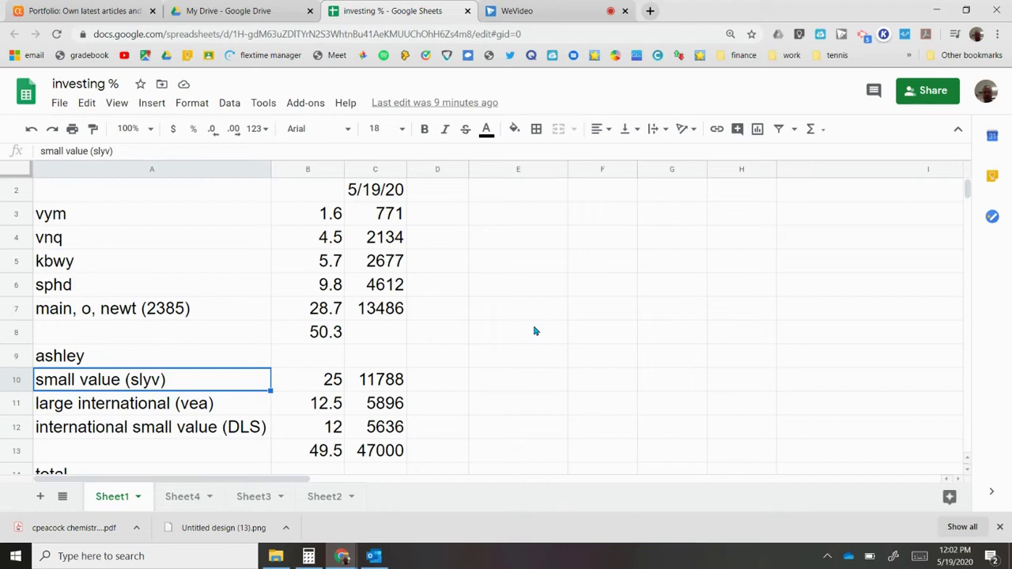
- Examine the large international (vea) and international small value (DLS) rows and return to the main, o, newt row
key(Down)
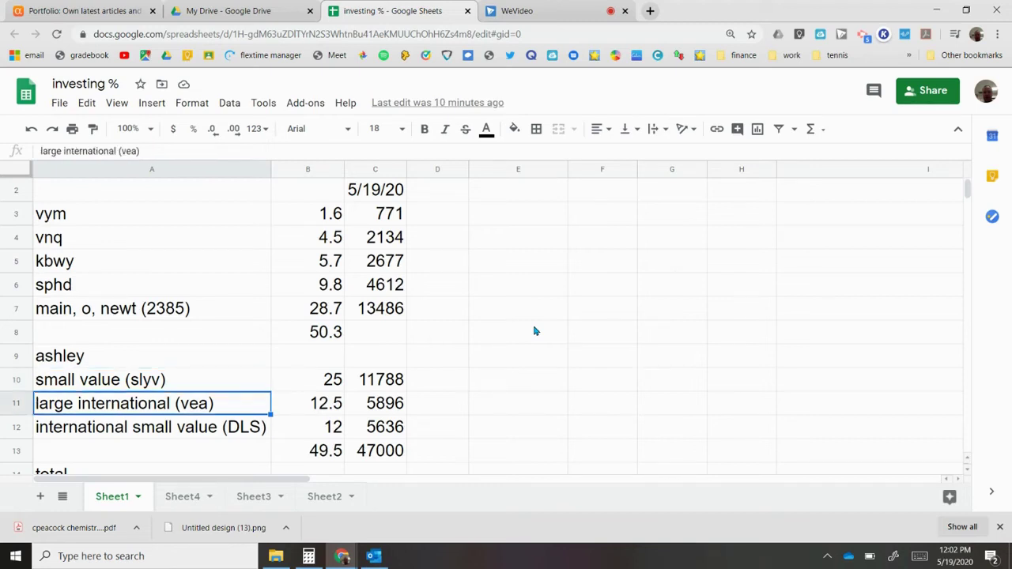
key(Down)
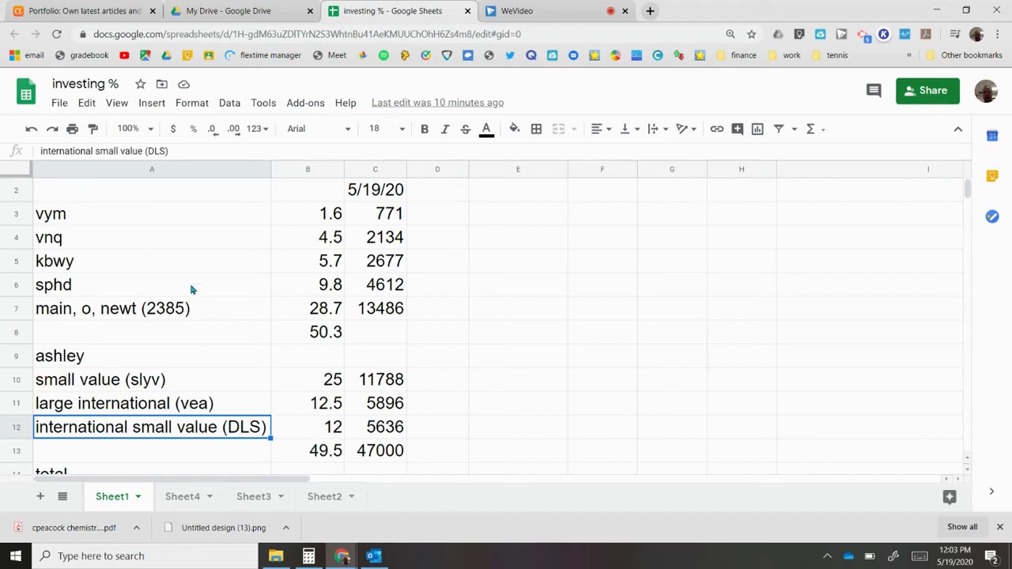
click(152, 309)
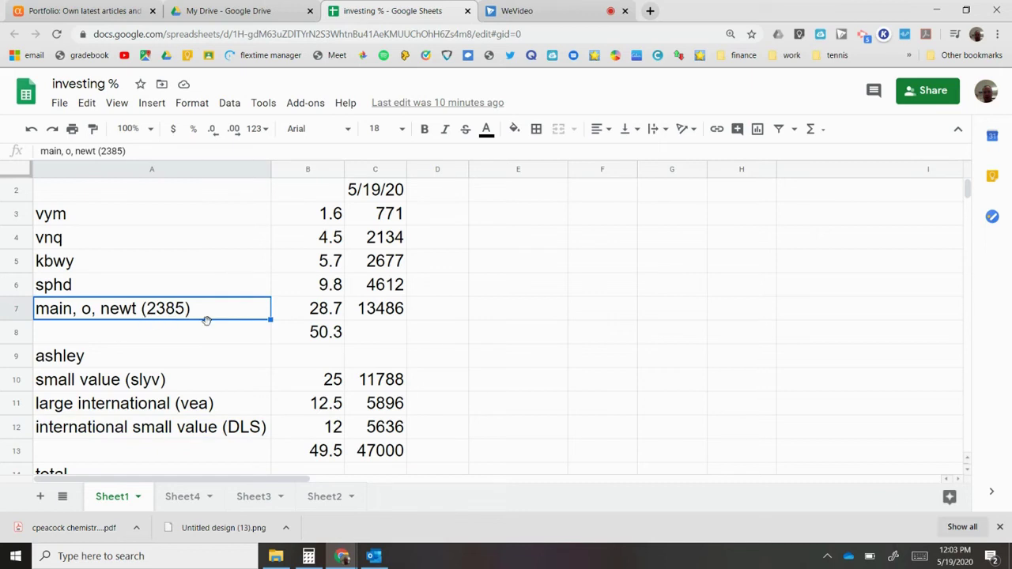
- Go through the percentages of the first holdings group from vym down to main, o, newt
click(323, 212)
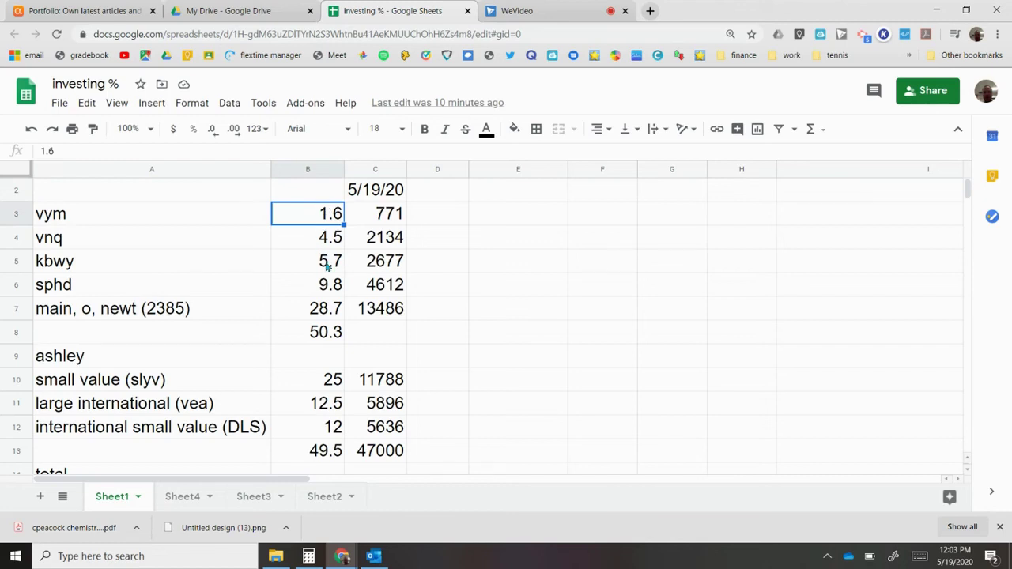
key(Down)
key(Down)
key(Down)
key(Down)
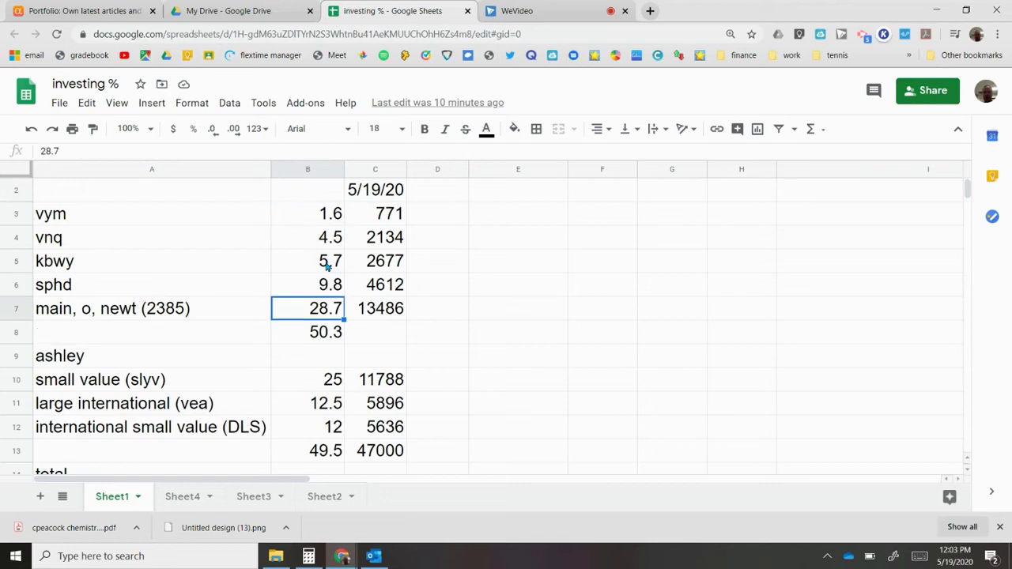
- Go down past the second holdings group and the target allocation to examine action plan item 3 in row 20
key(Left)
key(Down)
key(Down)
key(Down)
key(Down)
key(Down)
key(Down)
key(Down)
key(Down)
key(Down)
key(Down)
key(Down)
key(Down)
key(Down)
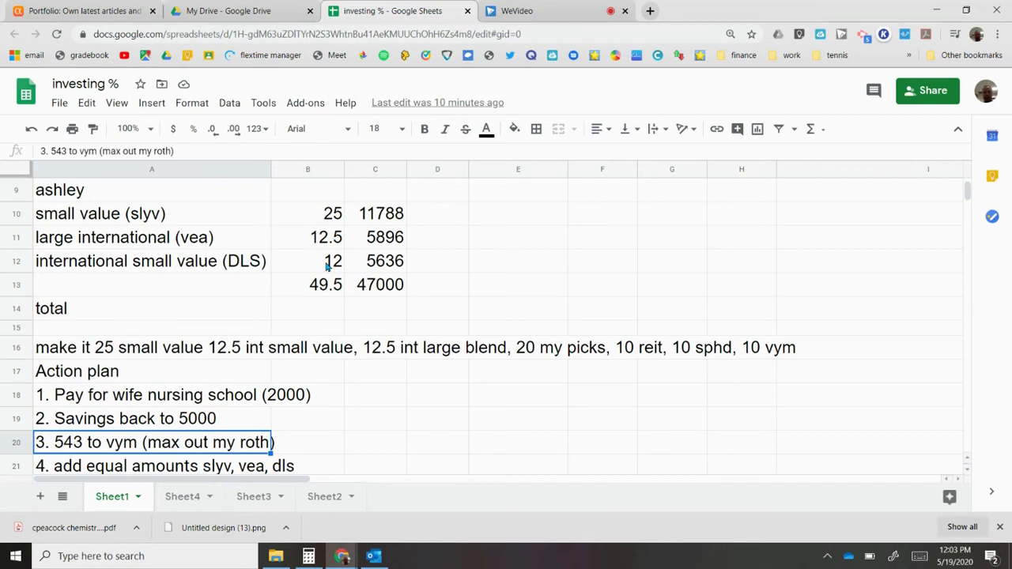
- Return to the second holdings group and examine its international small value (DLS) row and the sum and total rows below
key(Up)
key(Up)
key(Up)
key(Up)
key(Up)
key(Up)
key(Up)
key(Up)
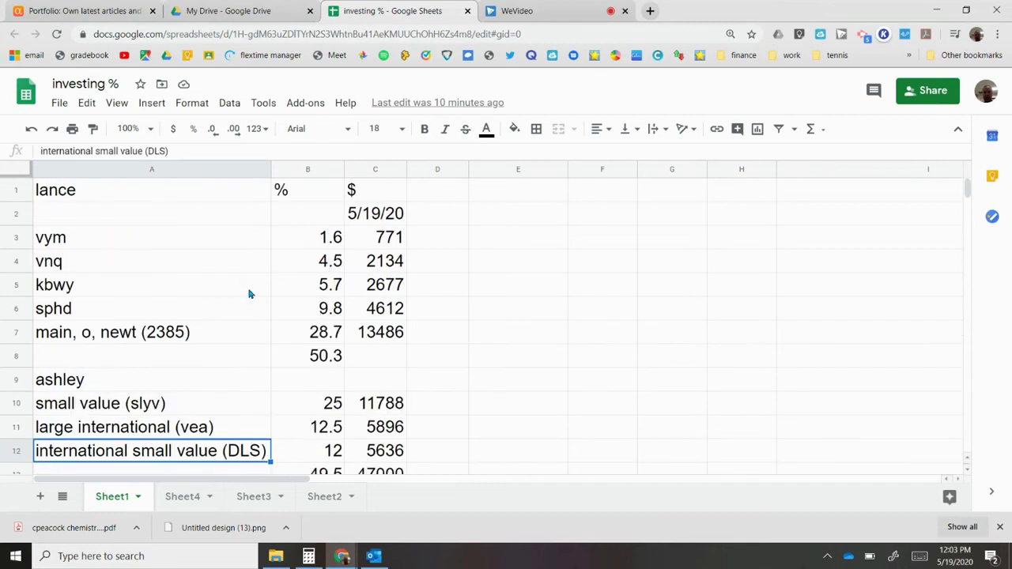
key(Down)
key(Down)
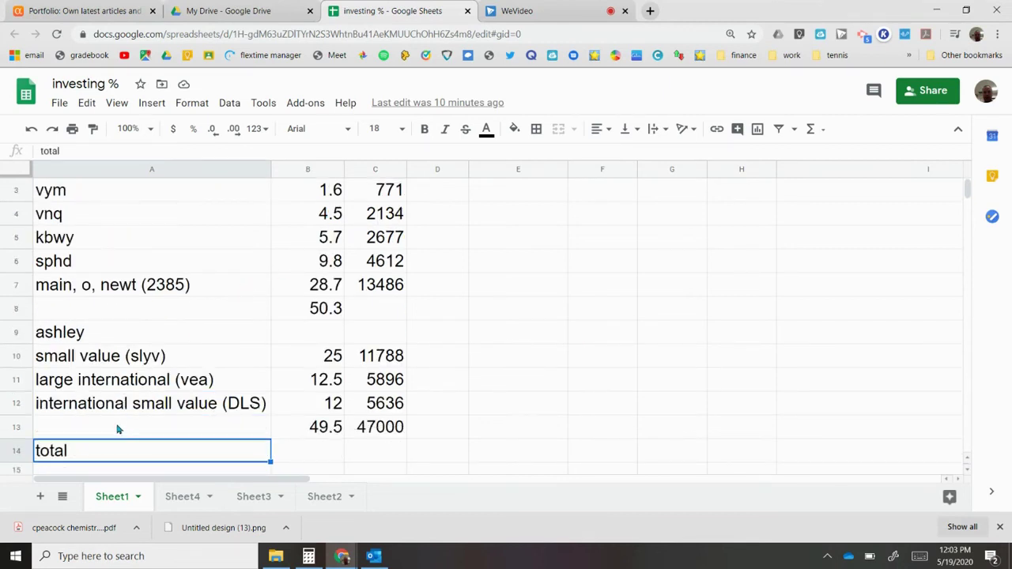
click(121, 430)
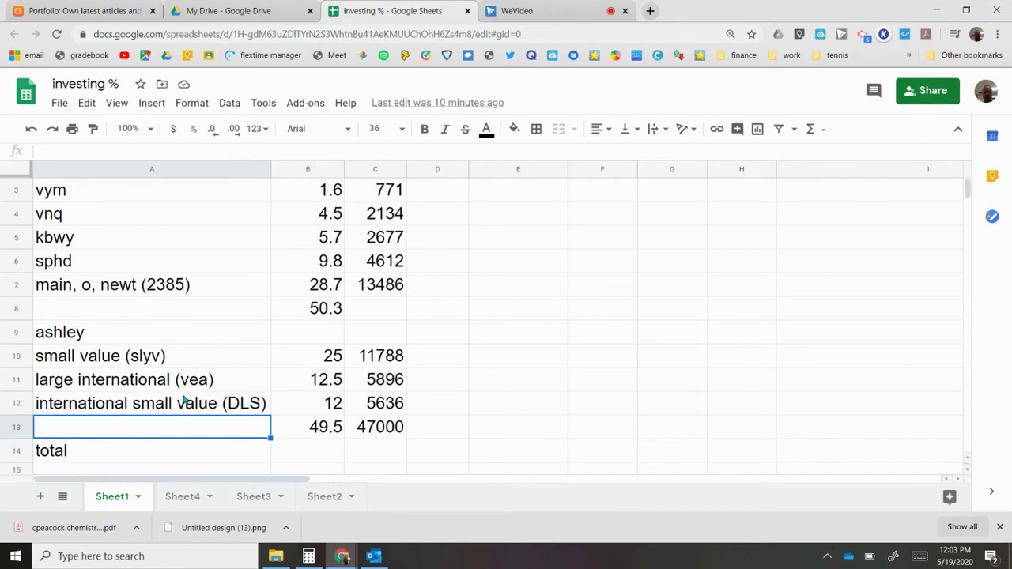
- Review the second holdings group from the bottom up and go back to the main, o, newt row
key(Up)
key(Up)
key(Up)
key(Up)
key(Up)
key(Up)
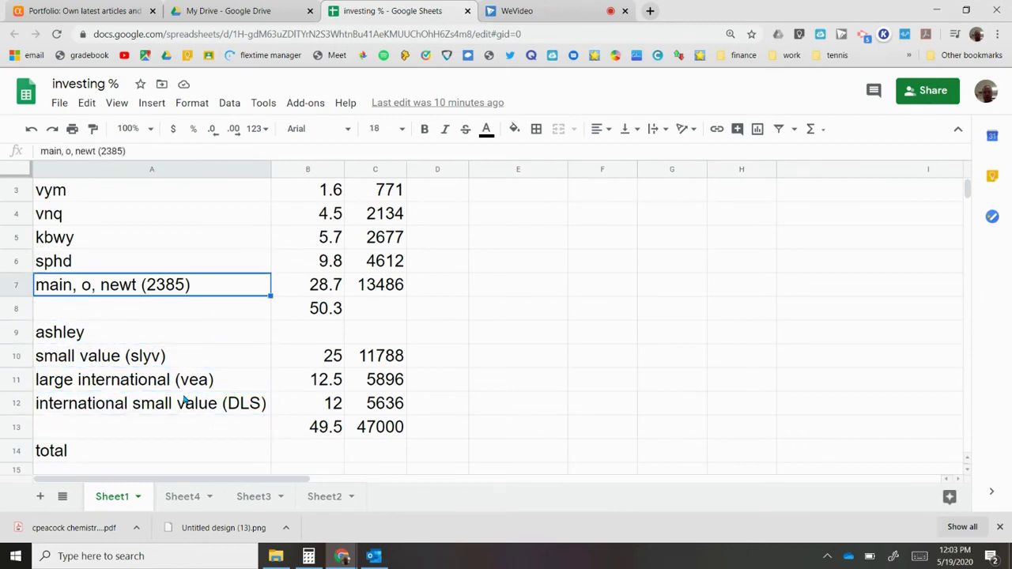
- Look back and forth over the first holdings group's fund rows, finishing at the vym row
key(Up)
key(Up)
key(Down)
key(Down)
key(Up)
key(Up)
key(Up)
key(Up)
key(Down)
key(Down)
key(Down)
key(Up)
key(Down)
key(Down)
key(Up)
key(Up)
key(Up)
key(Up)
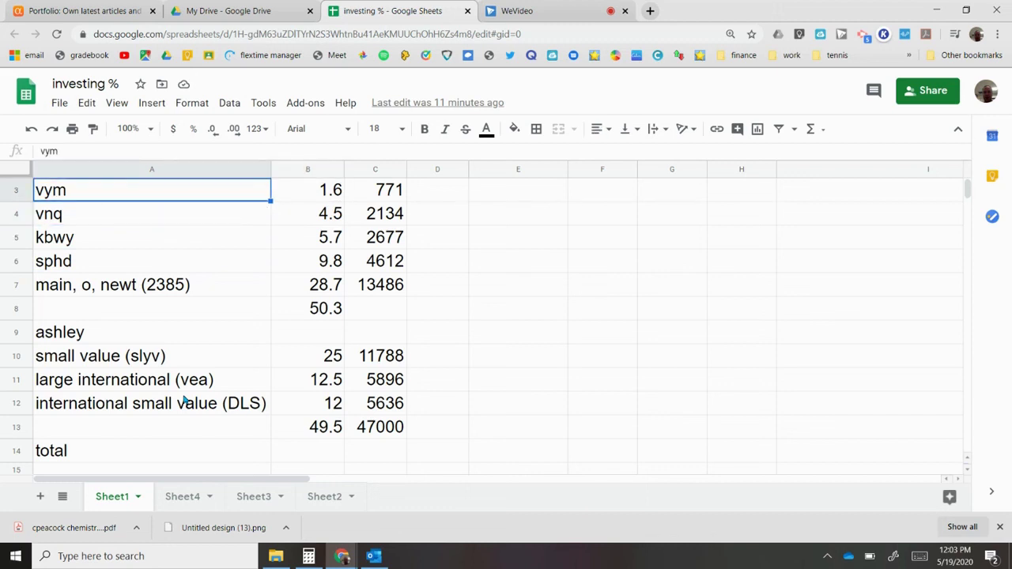